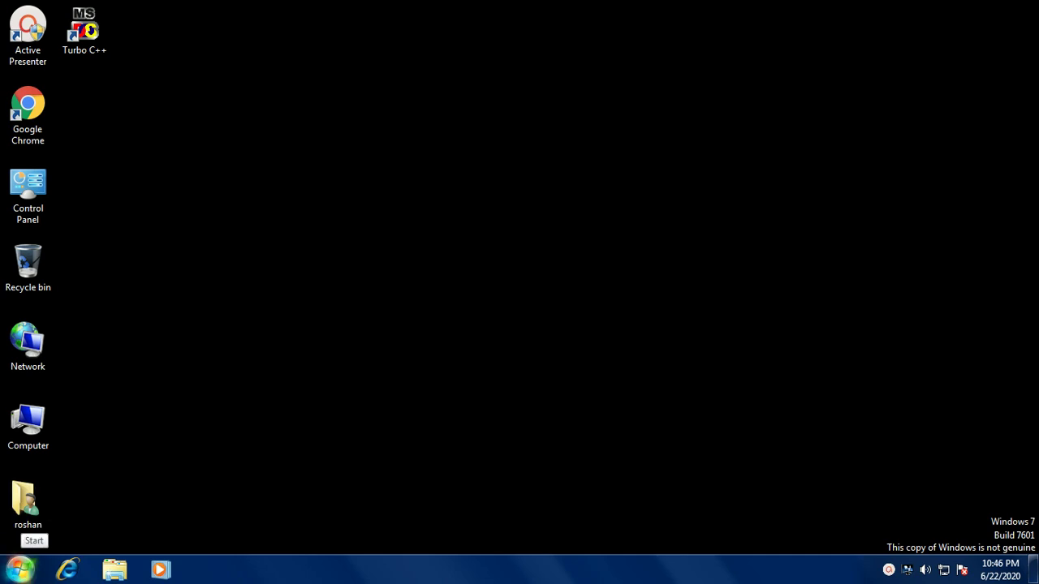
# Step: Open the Mouse settings from the Control Panel and reposition the Mouse Properties dialog nearer the middle of the screen
pyautogui.click(19, 570)
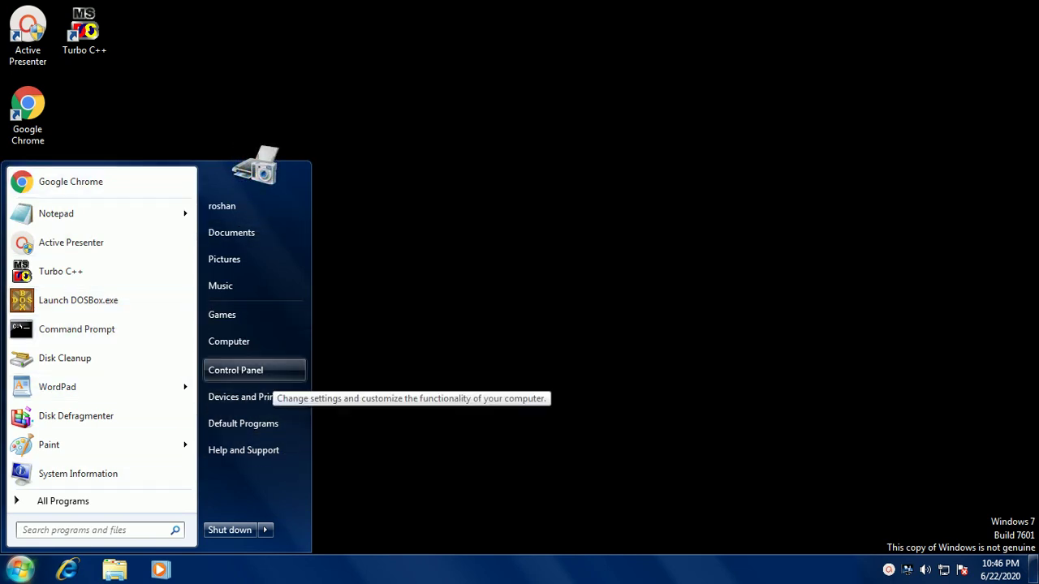
pyautogui.click(244, 372)
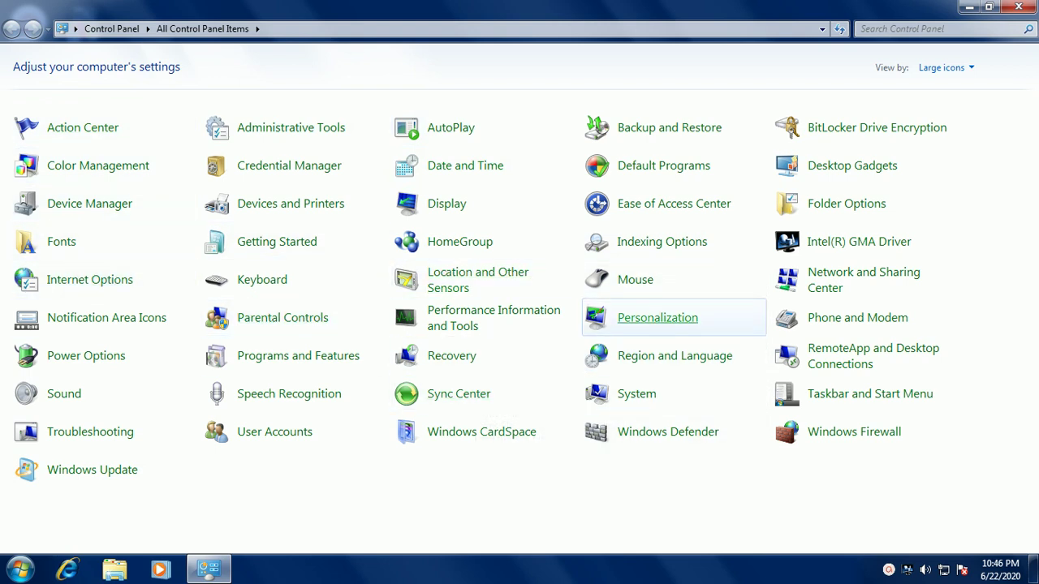
pyautogui.click(635, 279)
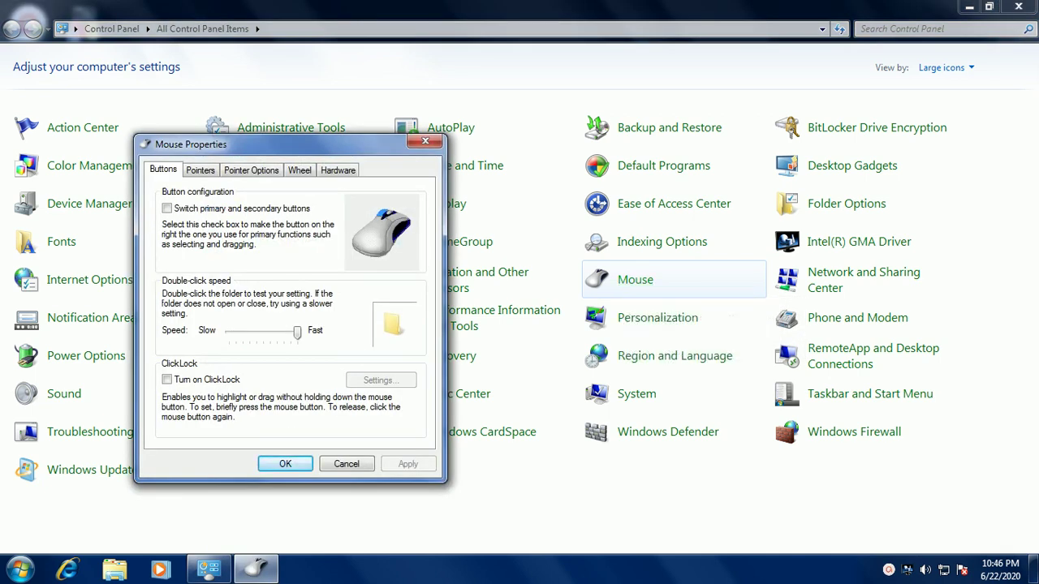
pyautogui.moveTo(291, 143); pyautogui.dragTo(481, 103)
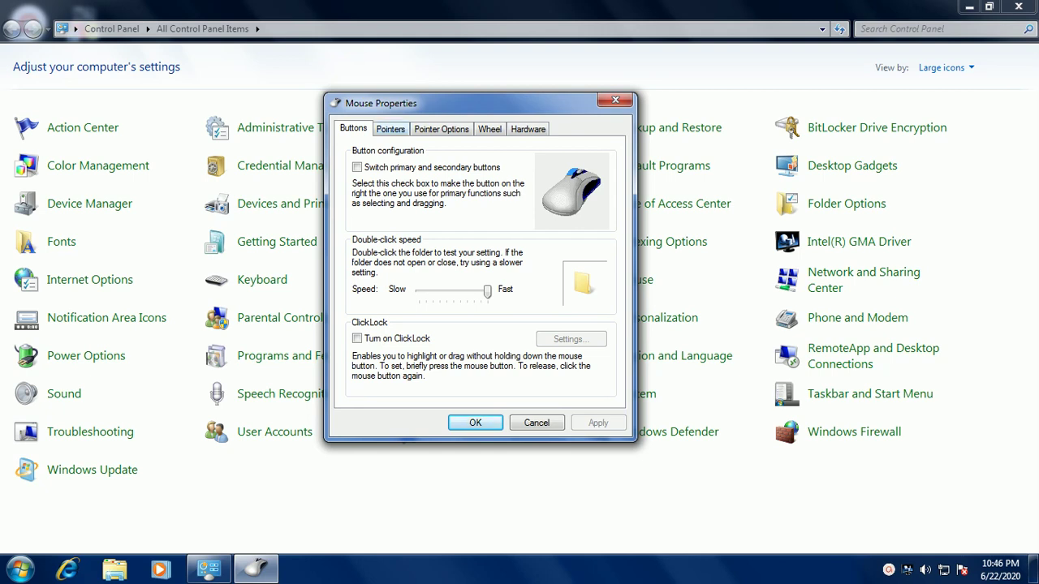
# Step: Review the hardware, wheel, pointer options, pointers and buttons settings of the mouse
pyautogui.click(527, 129)
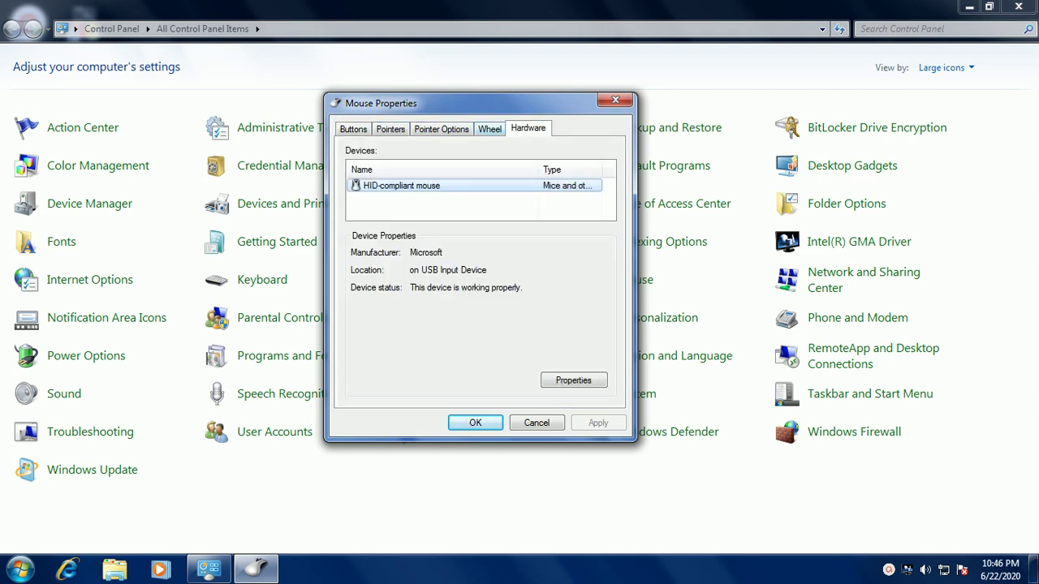
pyautogui.click(489, 129)
pyautogui.click(441, 129)
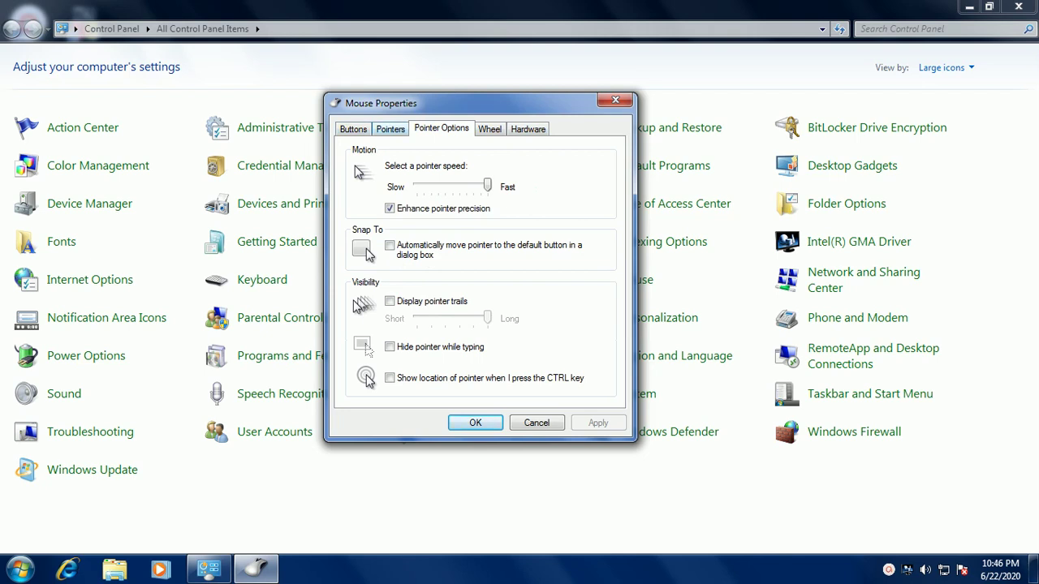
pyautogui.click(391, 129)
pyautogui.click(354, 129)
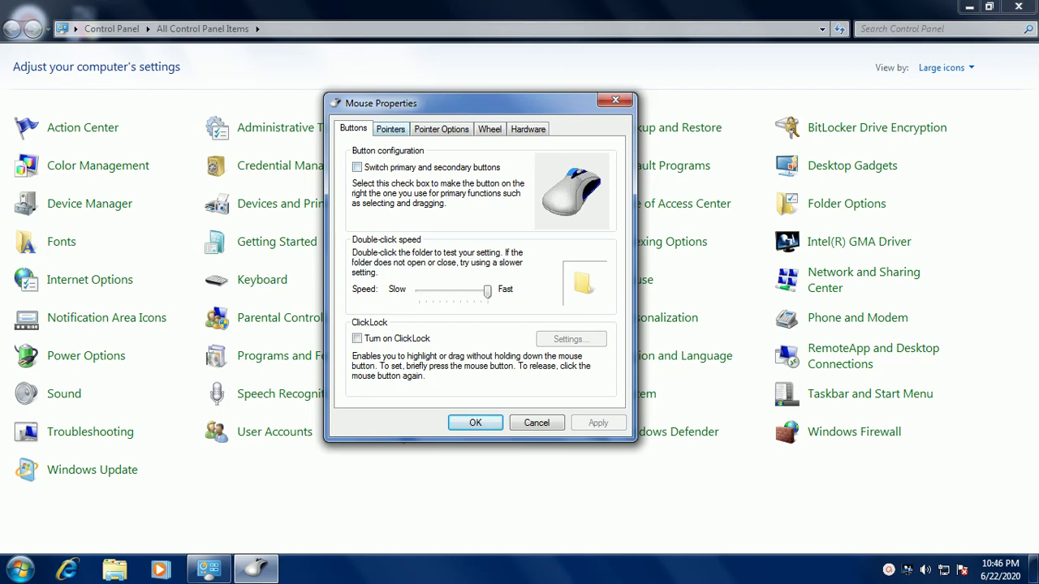
pyautogui.click(390, 129)
pyautogui.click(442, 129)
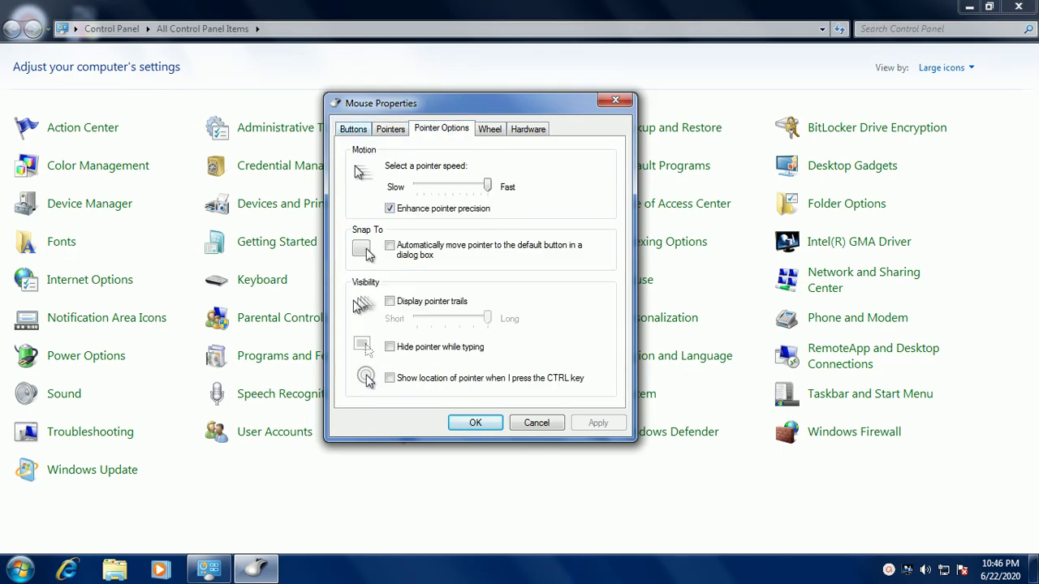
pyautogui.click(354, 129)
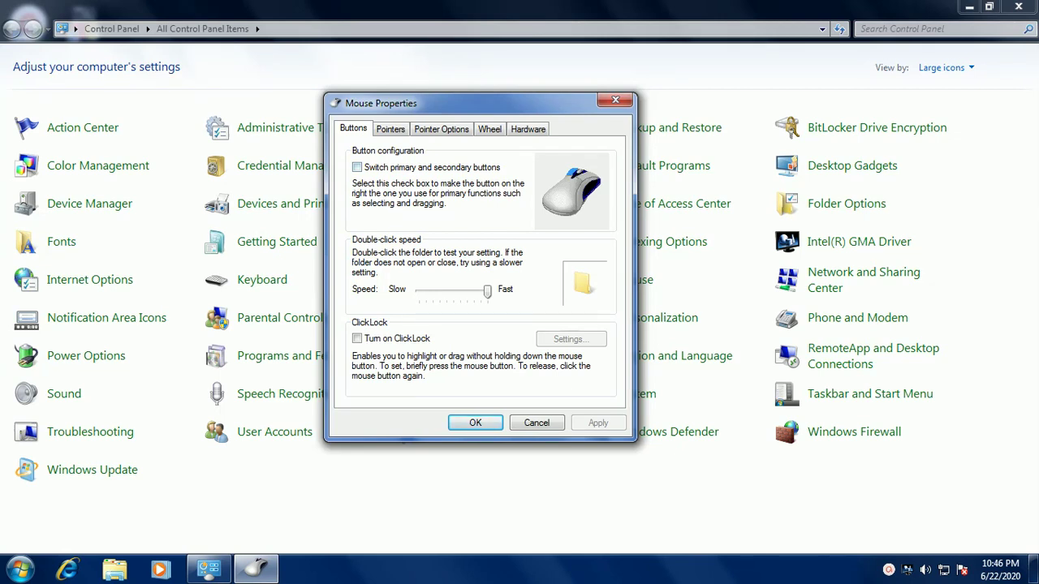
# Step: Switch the primary and secondary mouse buttons, apply the change and close the dialog
pyautogui.click(357, 167)
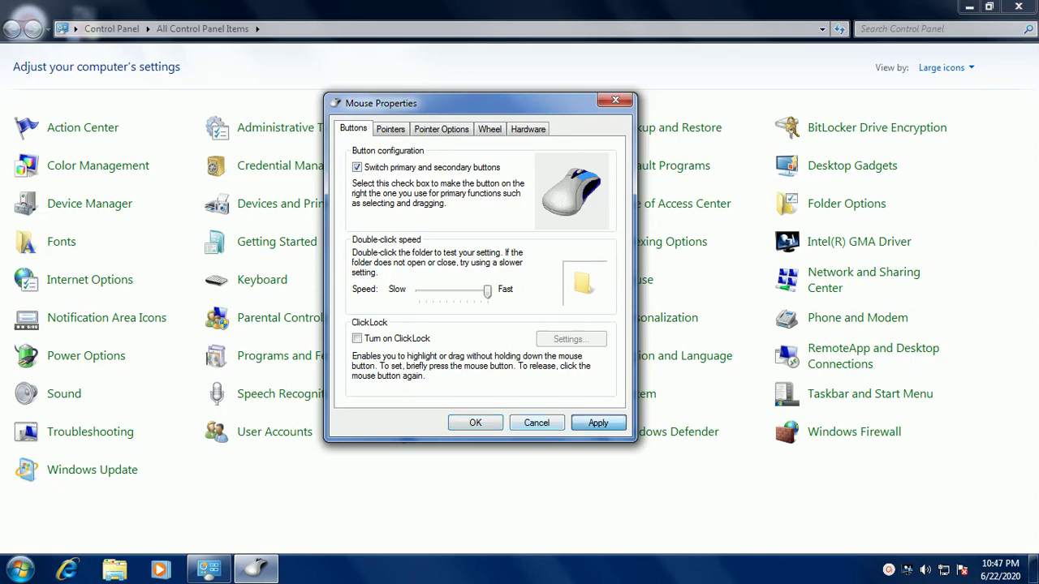
pyautogui.click(597, 423)
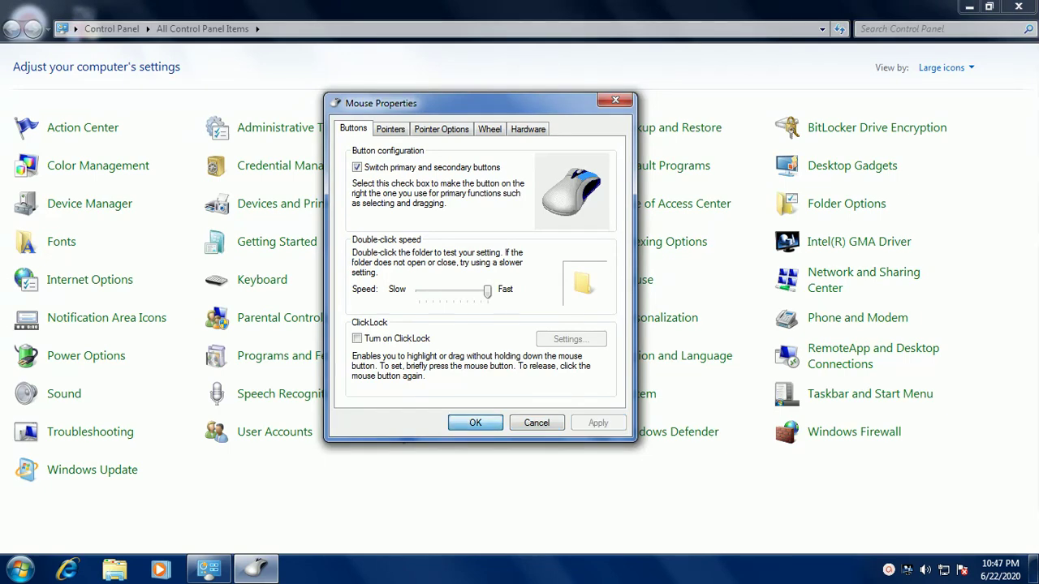
pyautogui.click(474, 423)
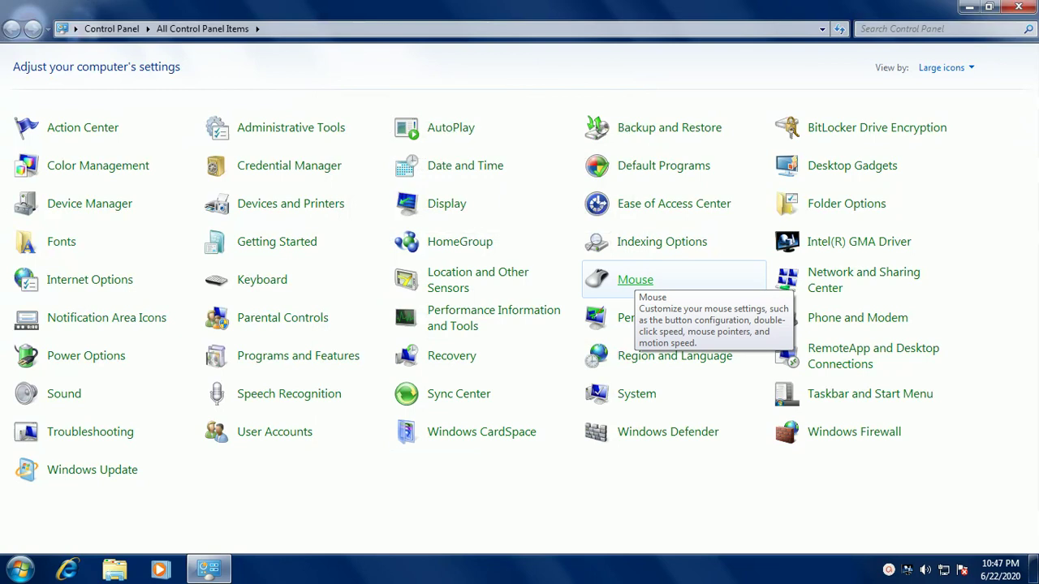
# Step: Reopen the mouse settings, turn off switching of the primary and secondary buttons, apply it and close the dialog
pyautogui.rightClick(636, 276)
pyautogui.click(671, 284)
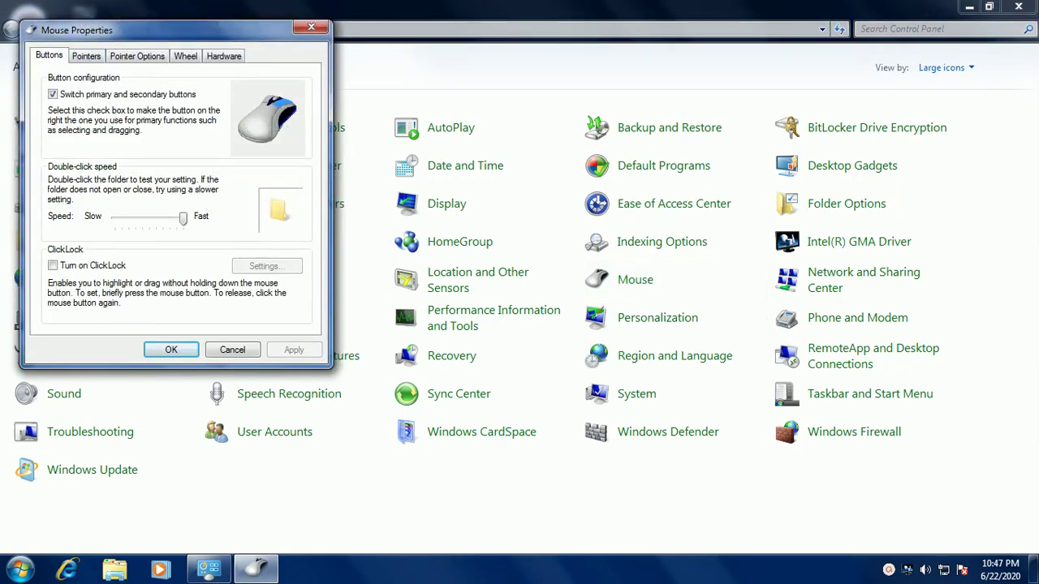
pyautogui.rightClick(293, 41)
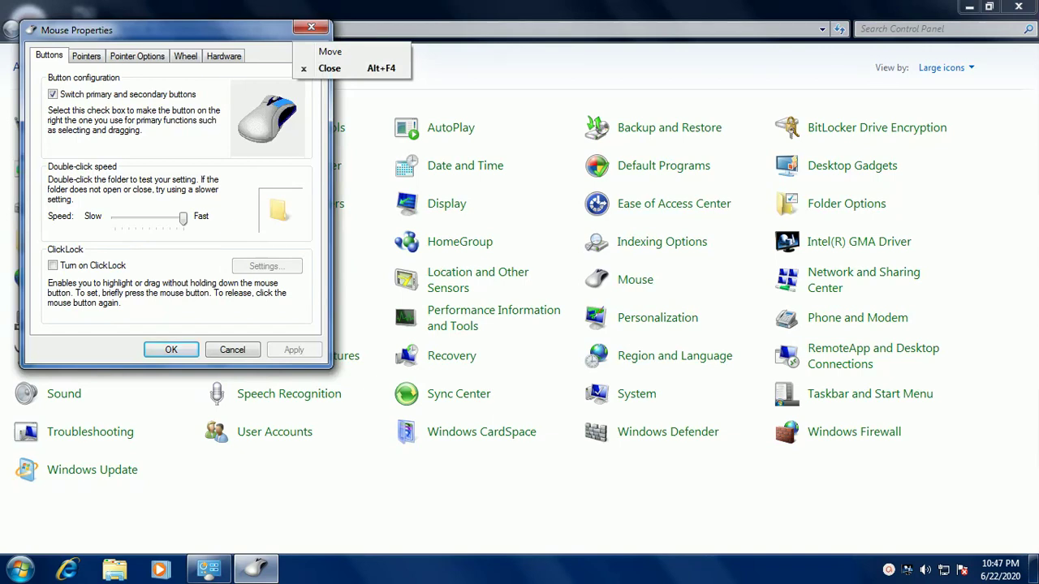
pyautogui.click(53, 95)
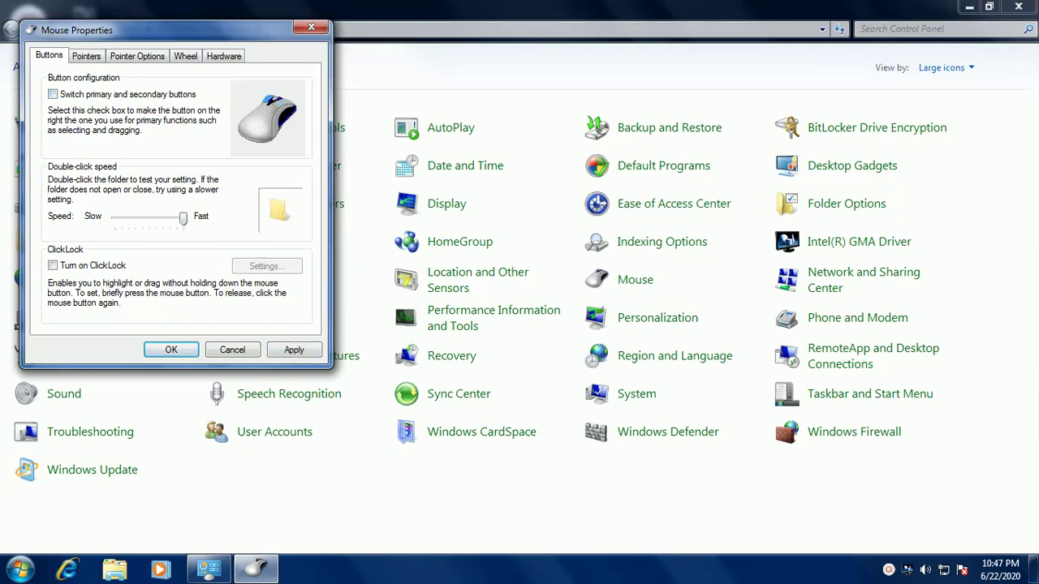
pyautogui.click(294, 350)
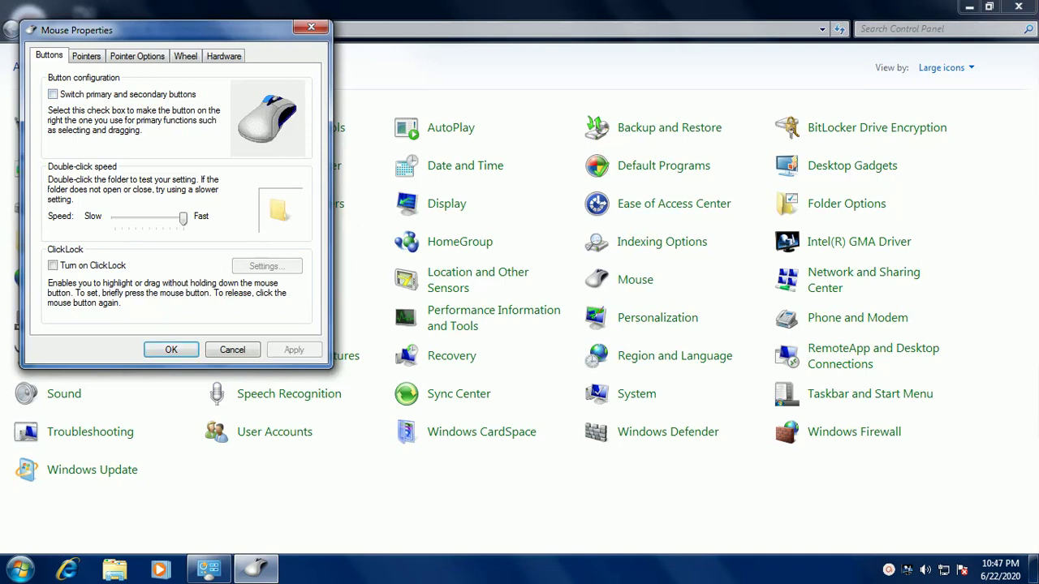
pyautogui.click(171, 350)
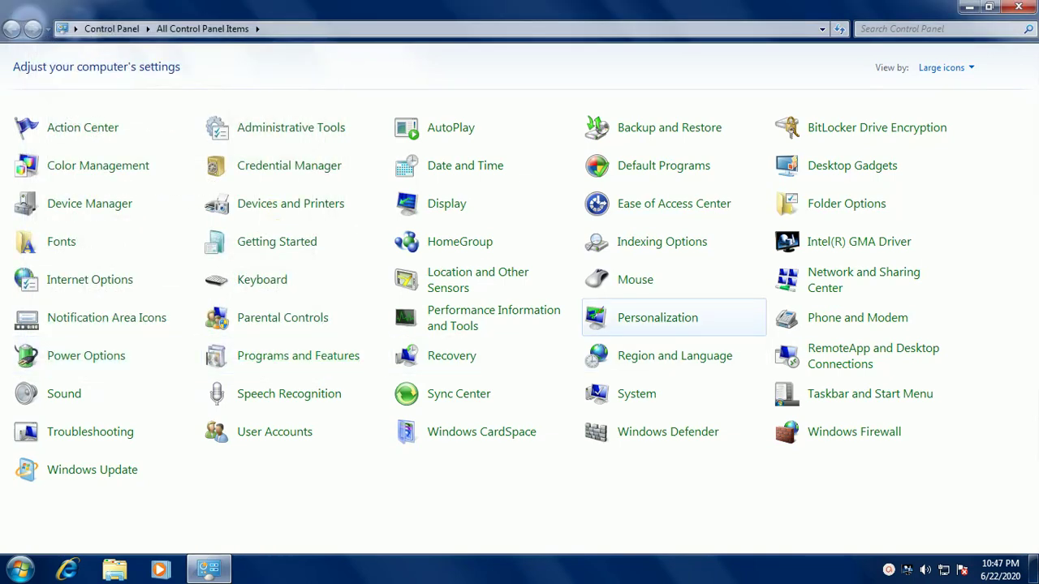
# Step: Open the Mouse Properties dialog again and reposition it nearer the middle of the screen
pyautogui.rightClick(628, 280)
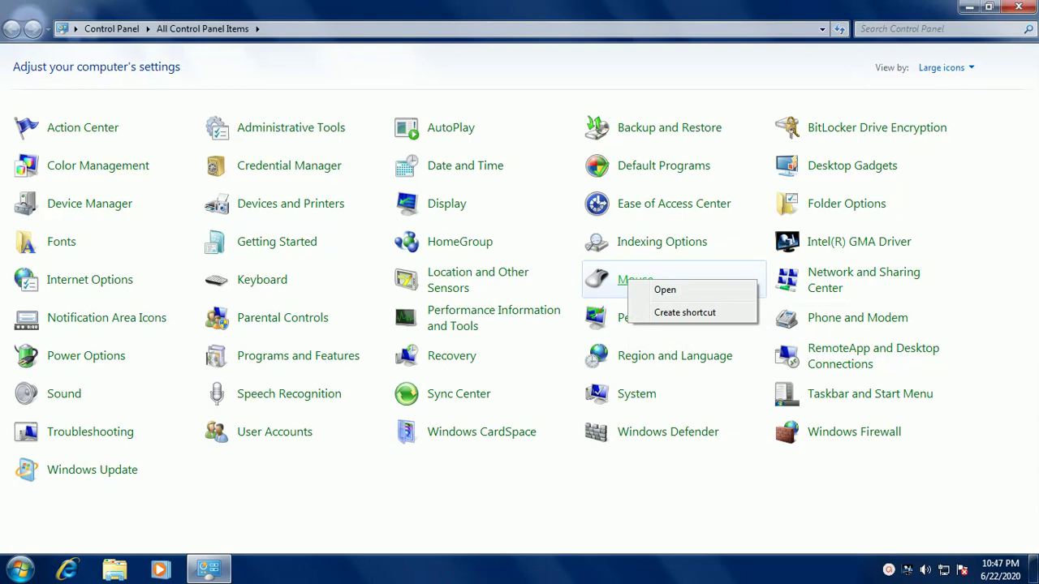
pyautogui.click(665, 290)
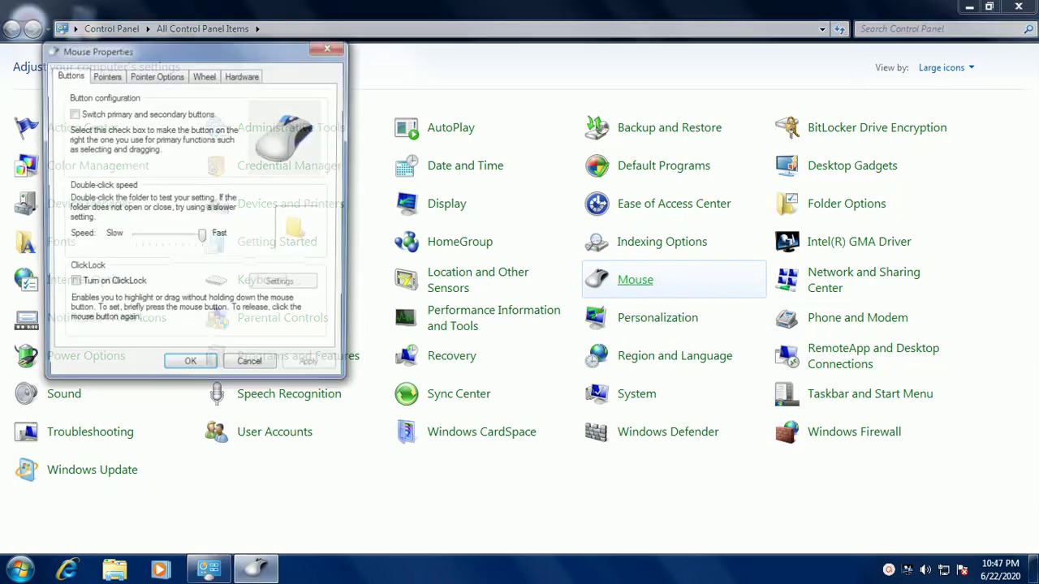
pyautogui.moveTo(195, 48); pyautogui.dragTo(460, 79)
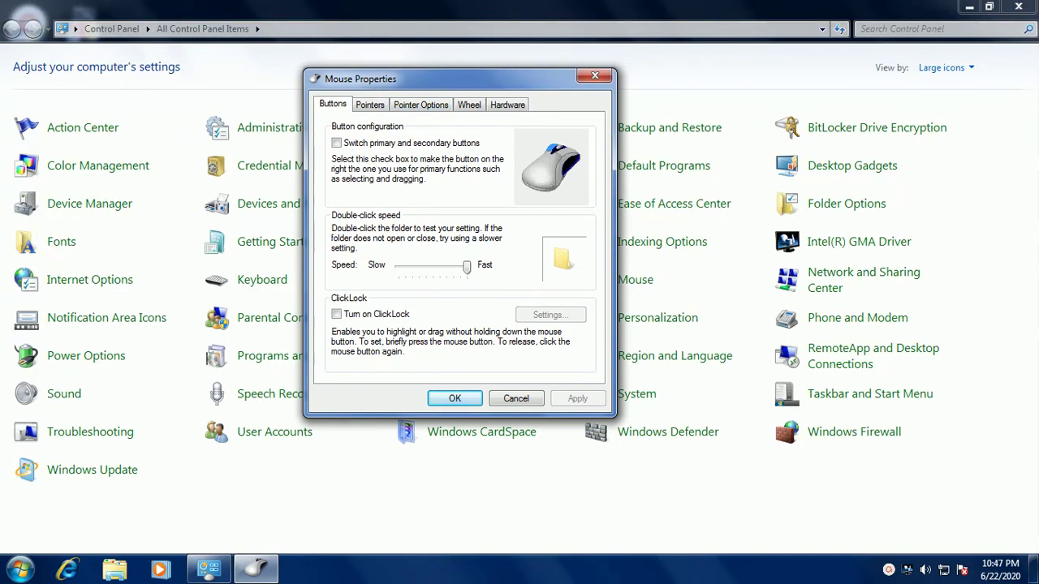
# Step: Try slower double-click speeds and return the speed to the Fast end
pyautogui.moveTo(467, 267); pyautogui.dragTo(405, 267)
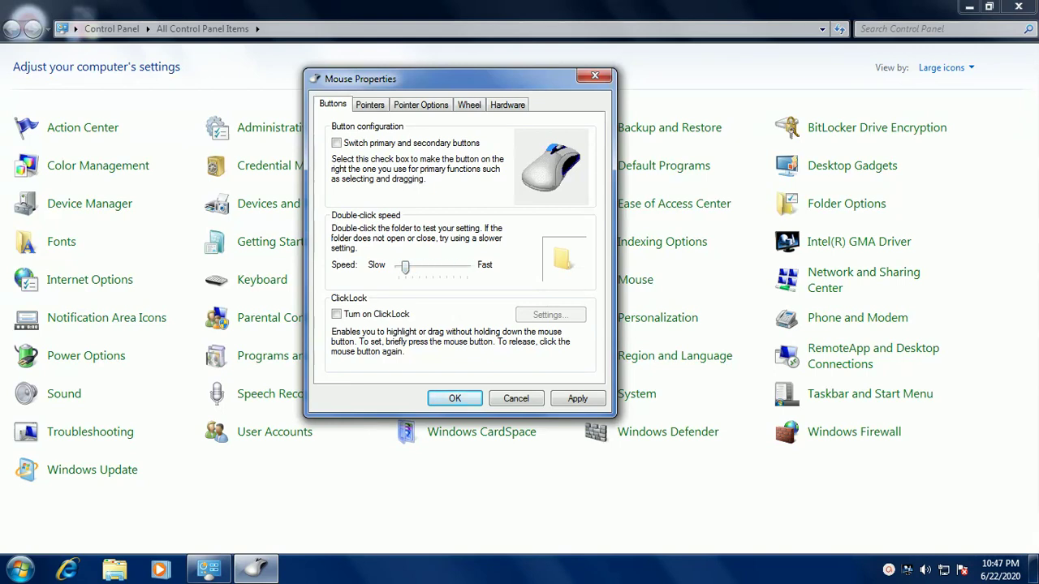
pyautogui.moveTo(406, 267)
pyautogui.mouseDown()
pyautogui.moveTo(427, 267)
pyautogui.moveTo(399, 267)
pyautogui.mouseUp()
pyautogui.moveTo(399, 267); pyautogui.dragTo(466, 267)
# Step: Reset the Normal Select pointer of the Magnified scheme to its default, apply it and close the dialog
pyautogui.click(369, 105)
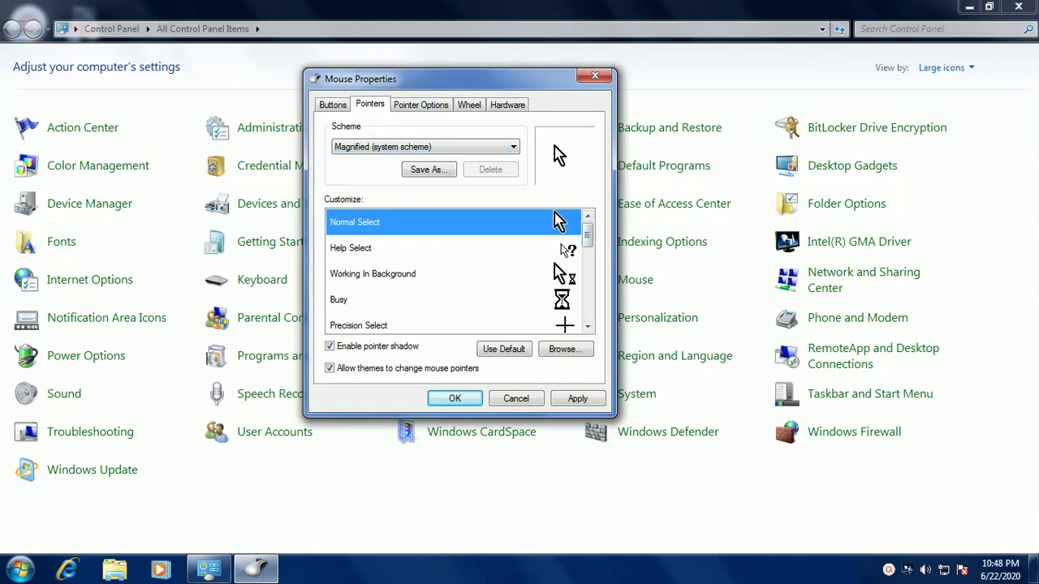
pyautogui.moveTo(587, 235); pyautogui.dragTo(587, 242)
pyautogui.click(587, 325)
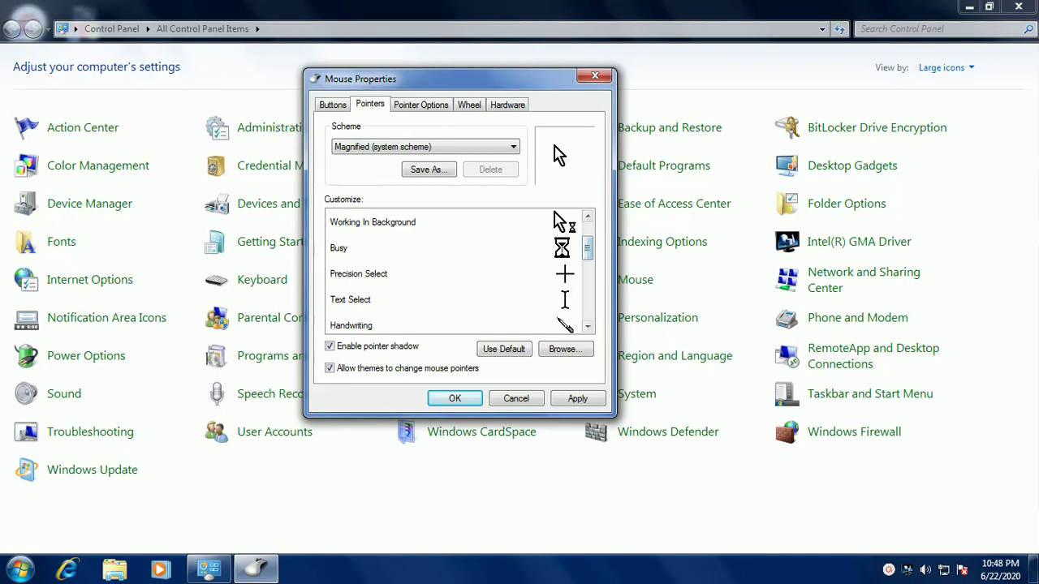
pyautogui.click(503, 349)
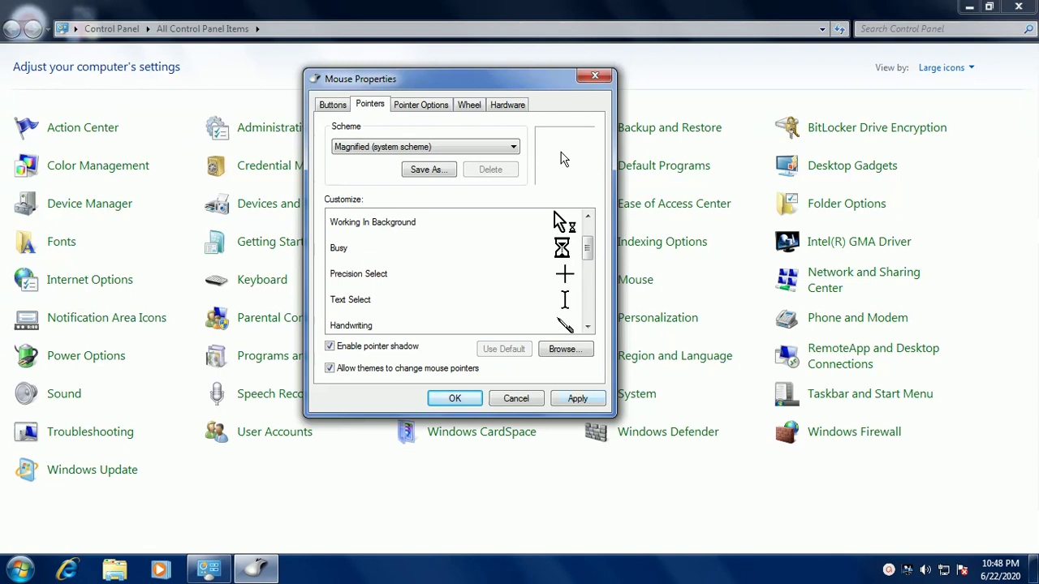
pyautogui.click(577, 399)
pyautogui.click(455, 399)
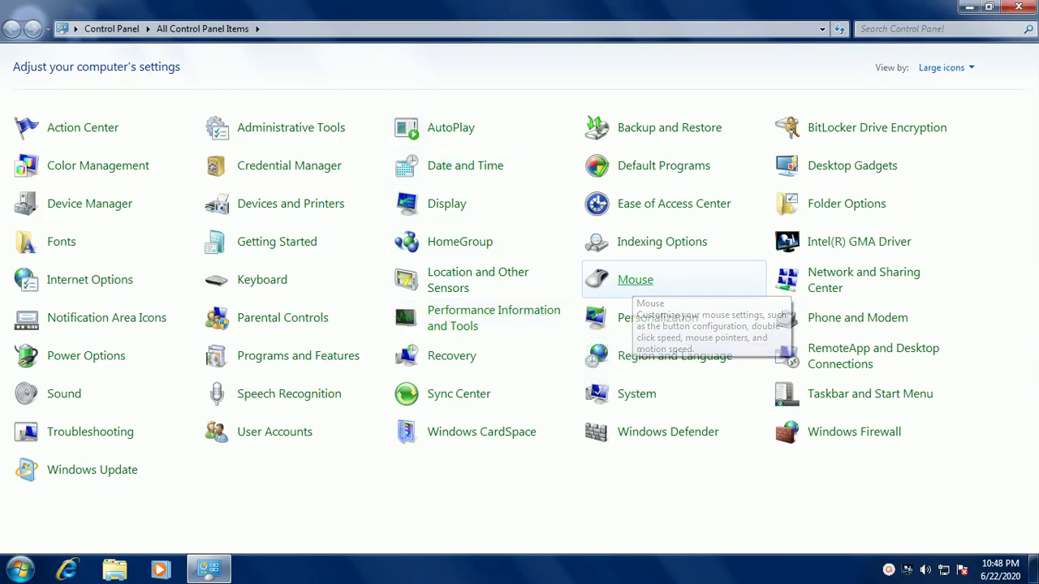
# Step: Reopen the mouse settings, show the pointer list and select the Help Select pointer
pyautogui.click(629, 279)
pyautogui.moveTo(187, 68); pyautogui.dragTo(396, 73)
pyautogui.click(333, 99)
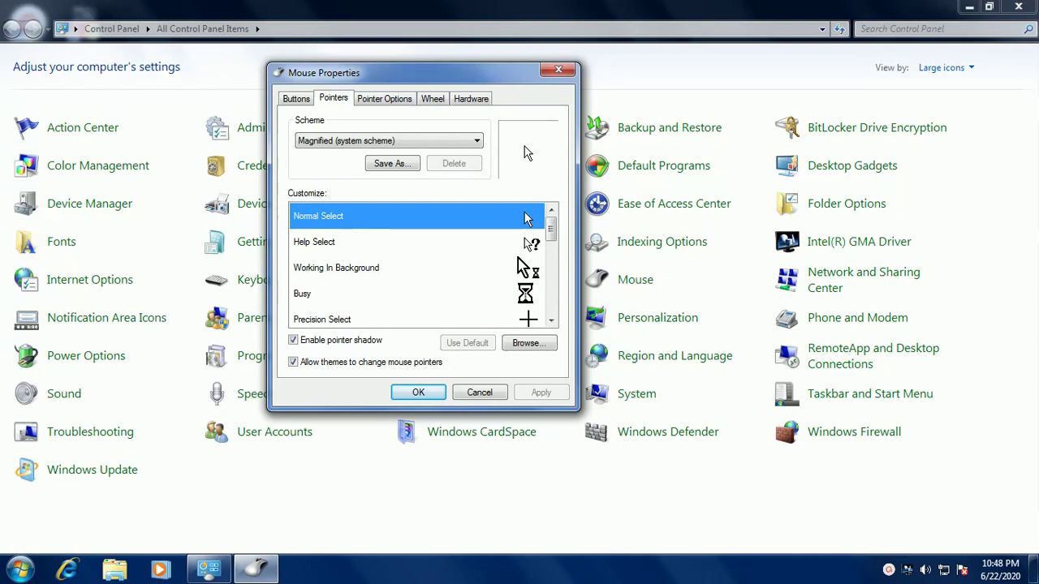
pyautogui.click(415, 242)
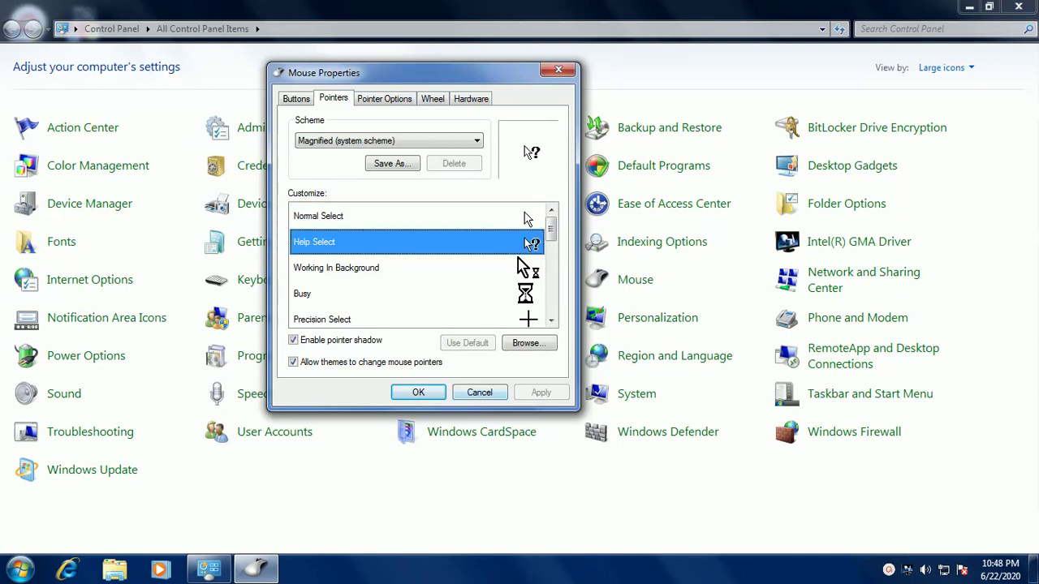
# Step: Set the pointer scheme to Windows Aero (large), preview its Vertical Resize pointer, apply the scheme and close the dialog
pyautogui.click(388, 141)
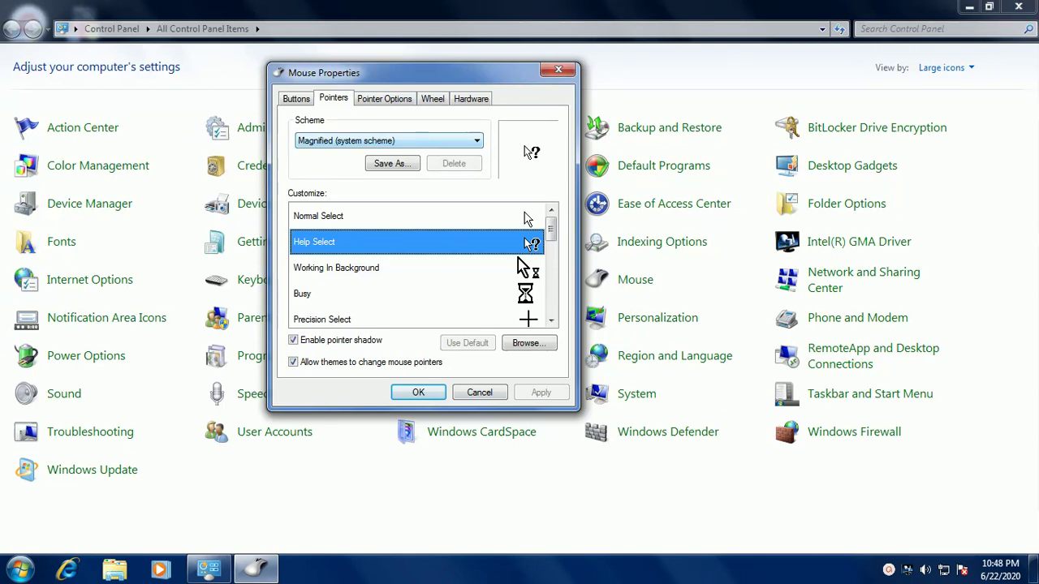
pyautogui.click(388, 140)
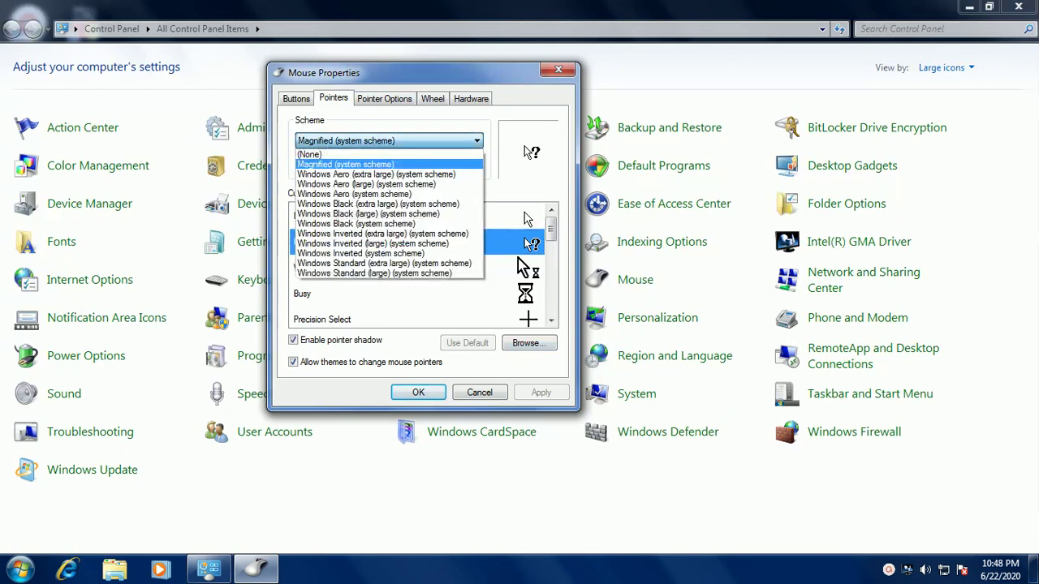
pyautogui.click(366, 184)
pyautogui.press('Return')
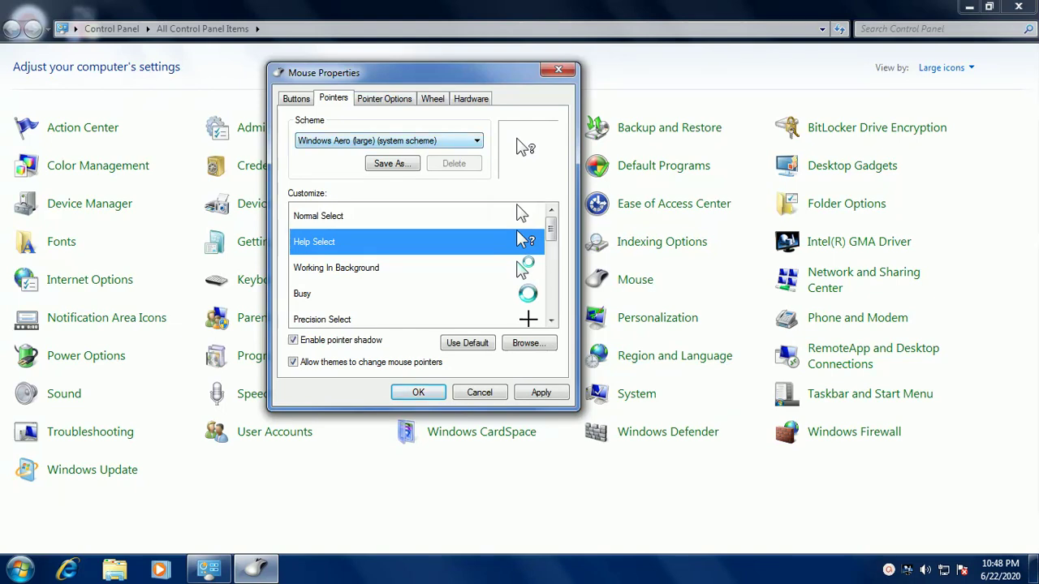
pyautogui.moveTo(551, 229); pyautogui.dragTo(551, 261)
pyautogui.click(417, 293)
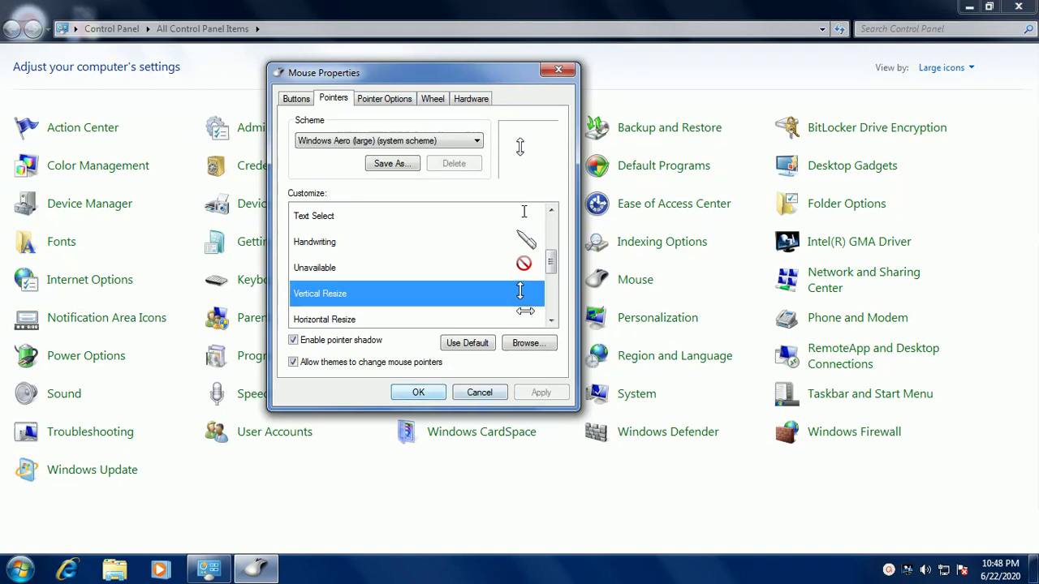
pyautogui.click(418, 393)
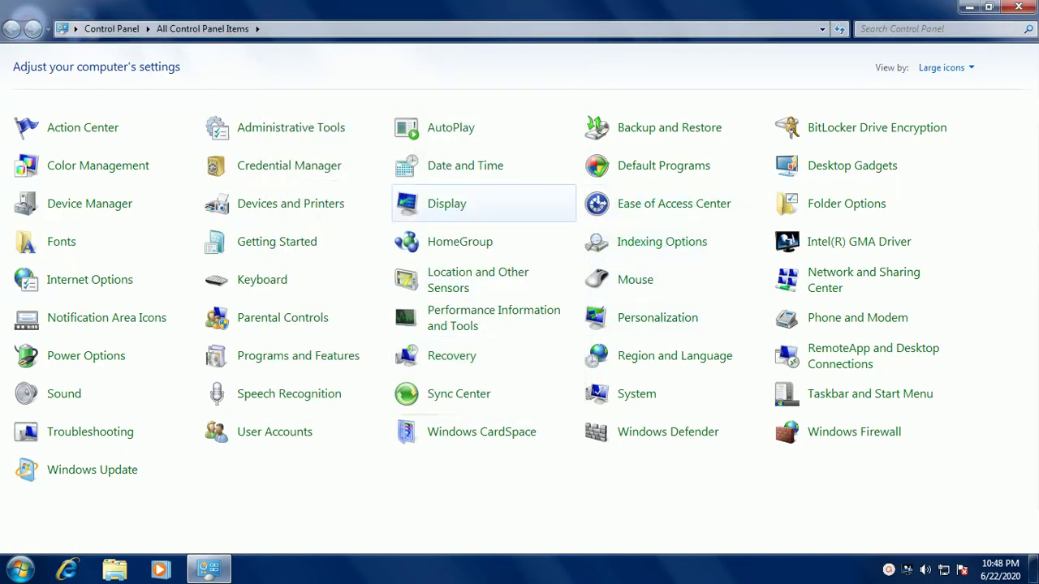
# Step: Reopen the mouse settings and reset the Normal Select pointer of the Windows Aero (large) scheme to its default
pyautogui.click(635, 279)
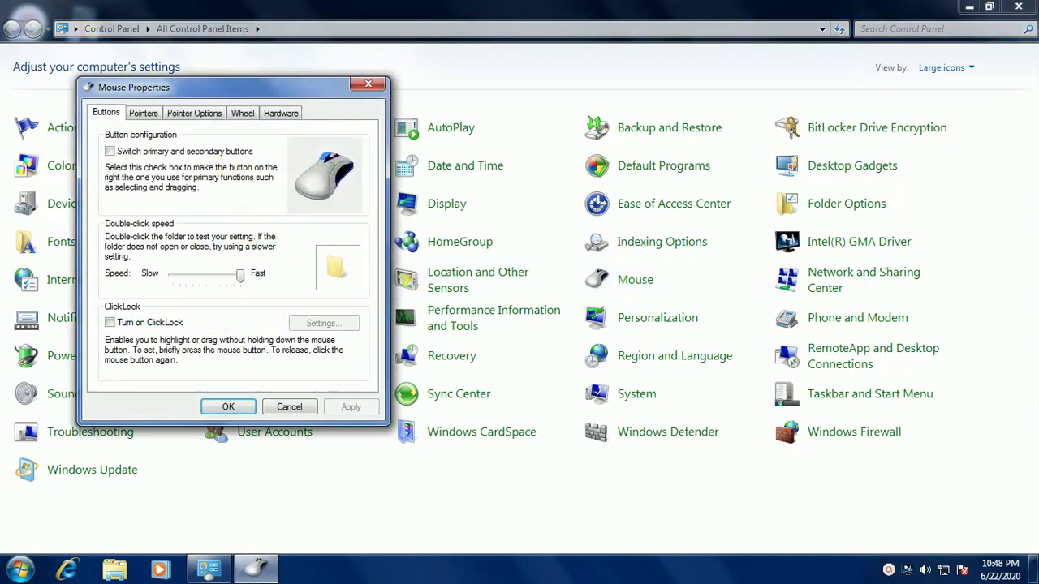
pyautogui.moveTo(162, 87); pyautogui.dragTo(378, 77)
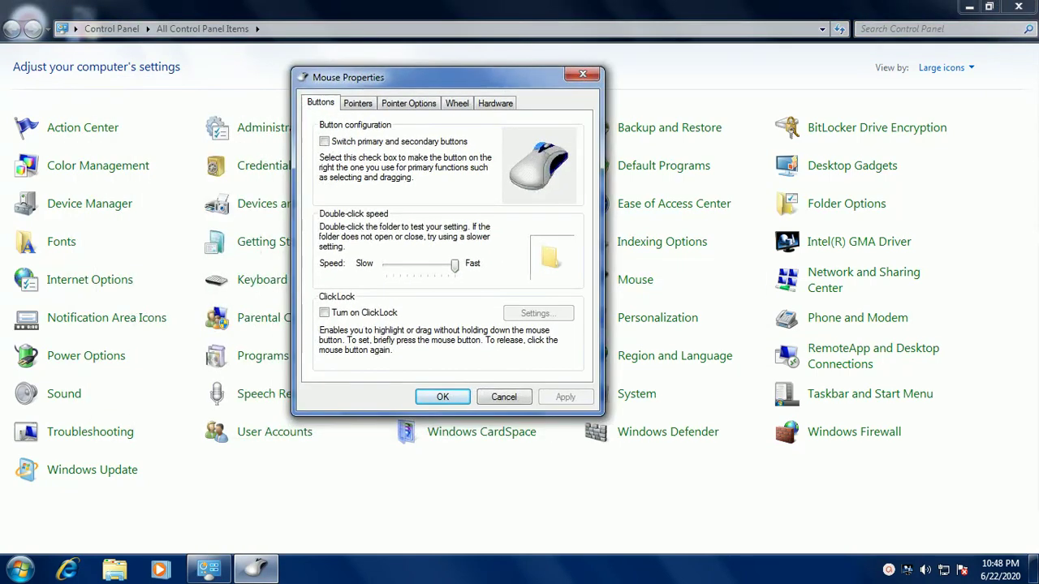
pyautogui.click(357, 103)
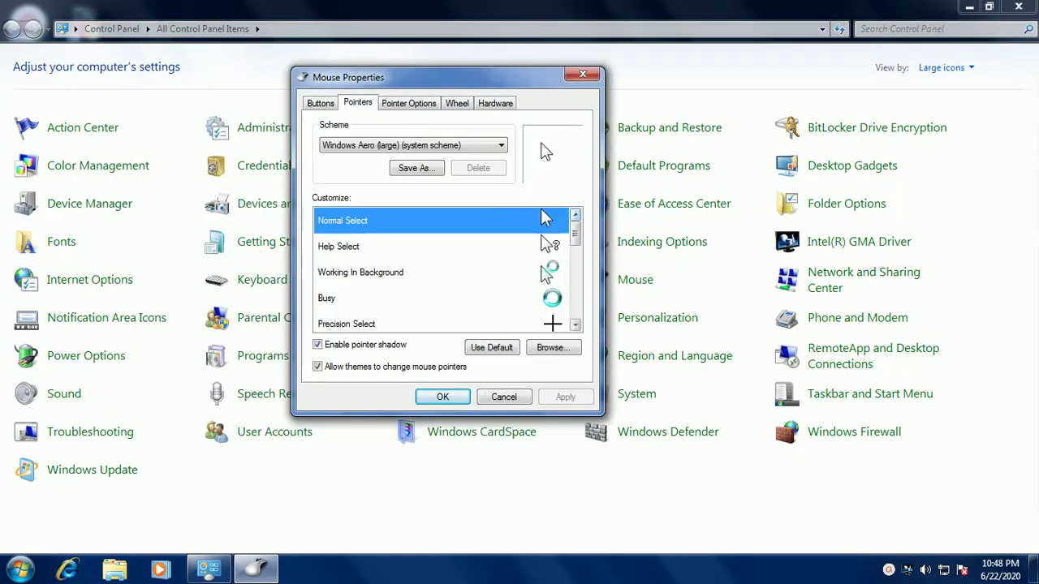
pyautogui.click(491, 348)
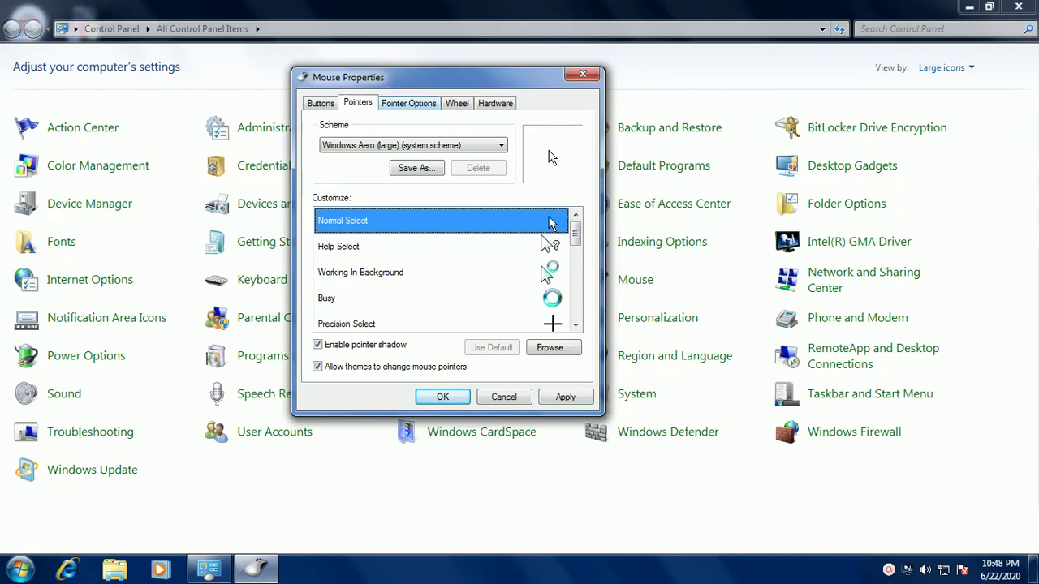
# Step: Lower the pointer speed to Slow, raise it to two notches below Fast, apply the changes and close the dialog
pyautogui.click(408, 104)
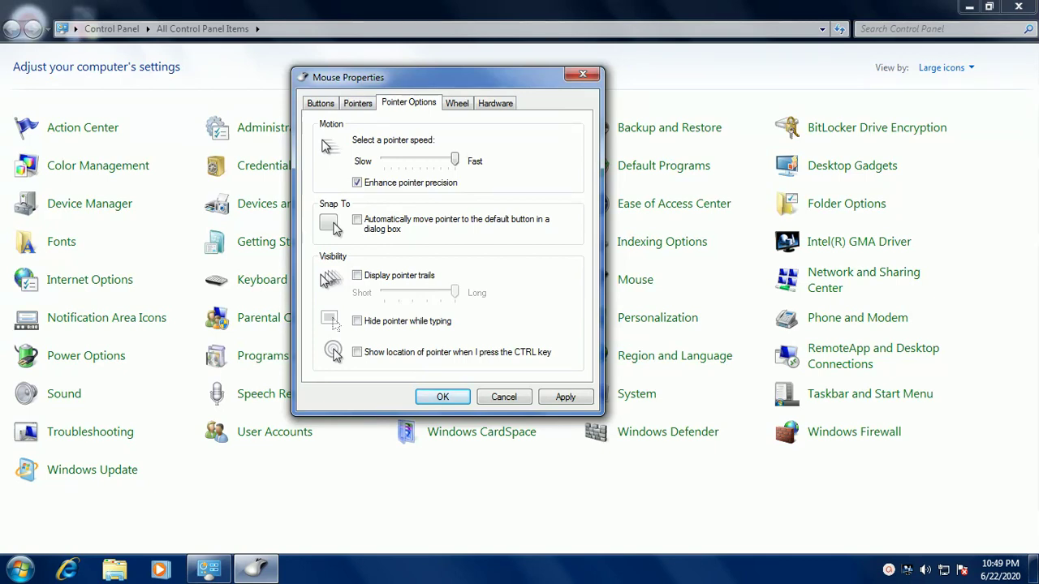
pyautogui.moveTo(454, 159); pyautogui.dragTo(384, 159)
pyautogui.press('Right')
pyautogui.press('Right')
pyautogui.press('Right')
pyautogui.press('Right')
pyautogui.press('Right')
pyautogui.press('Right')
pyautogui.press('Right')
pyautogui.press('Right')
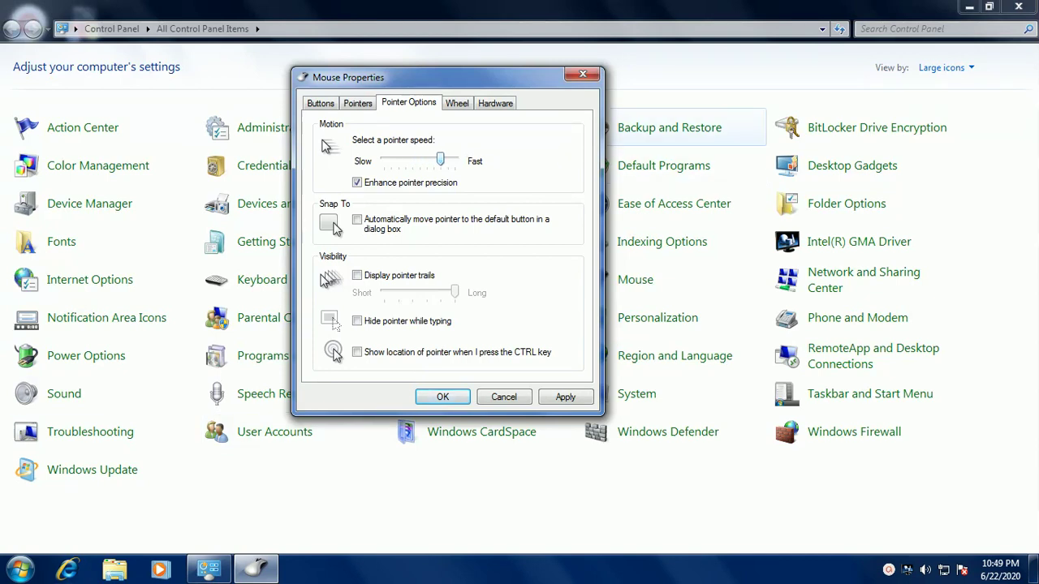
pyautogui.hotkey('alt', 'a')
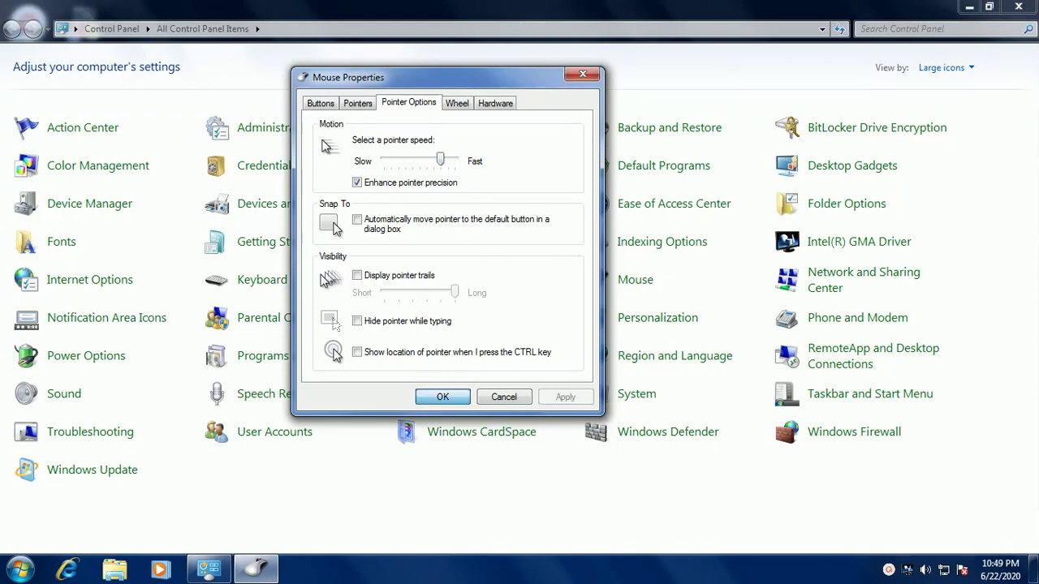
pyautogui.press('Return')
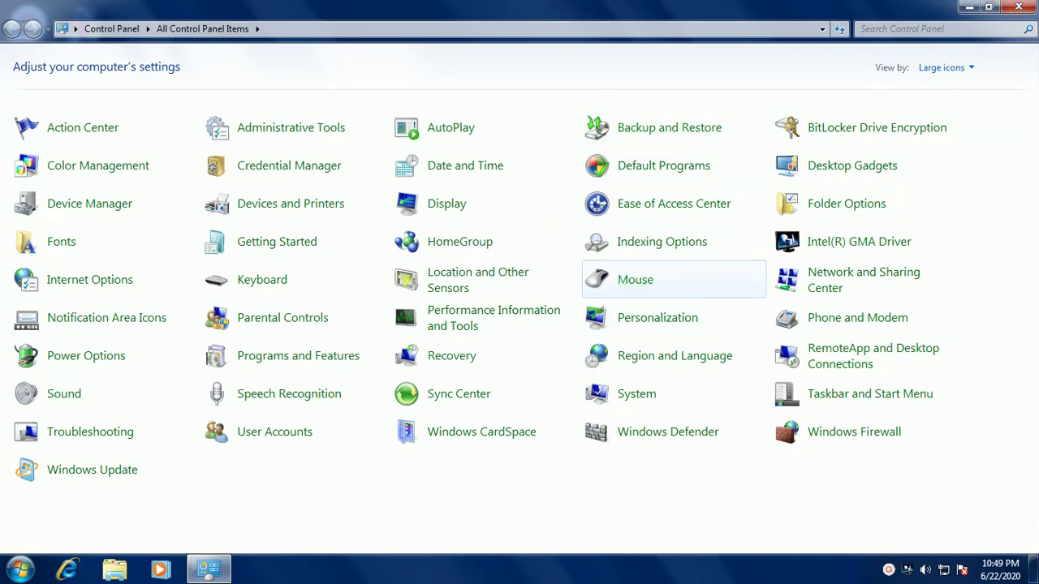
# Step: Reopen the mouse settings and try the slowest pointer speed, raising it step by step toward Fast
pyautogui.click(635, 280)
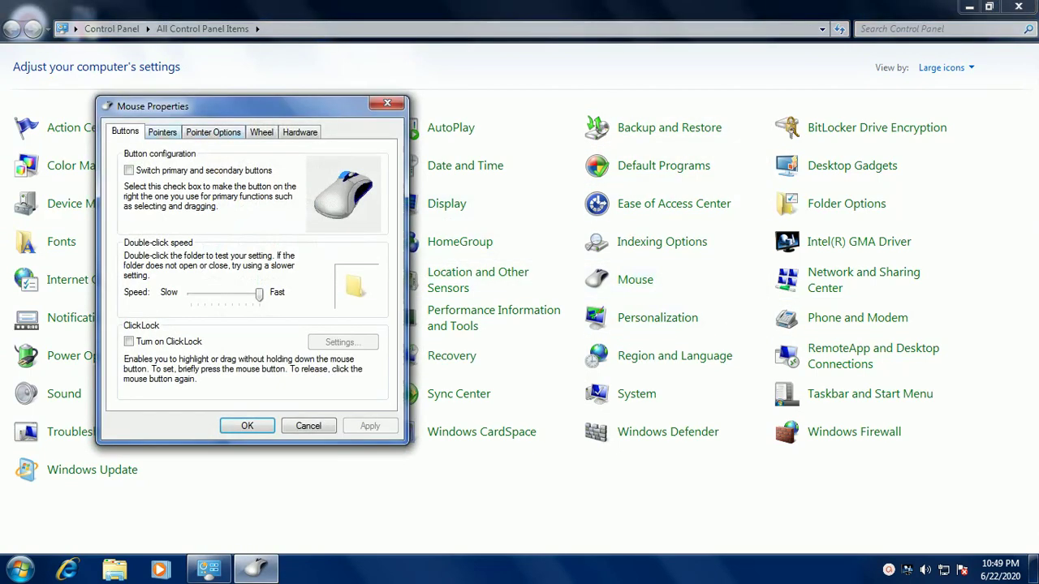
pyautogui.click(162, 131)
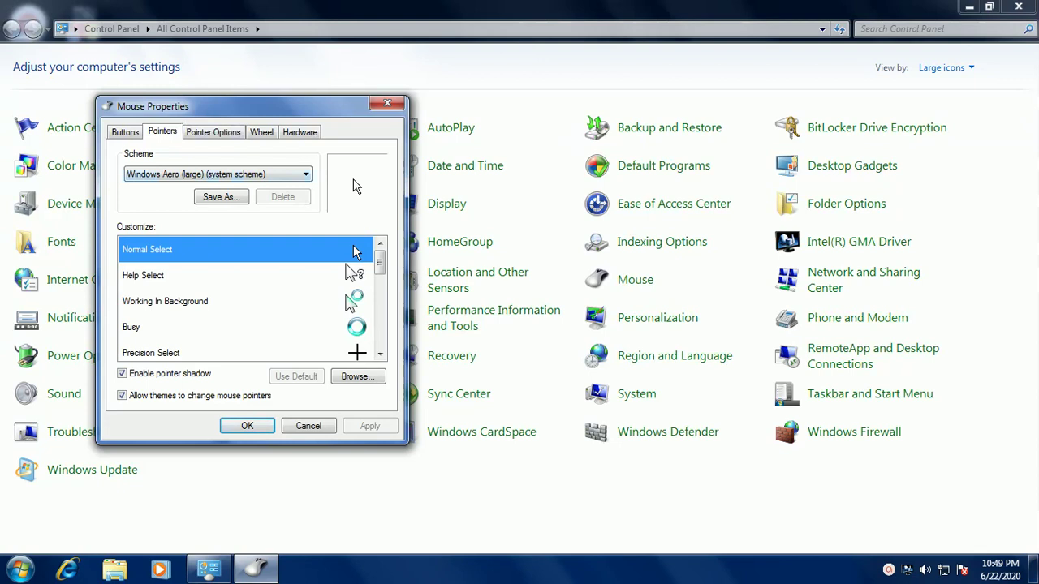
pyautogui.hotkey('ctrl', 'Tab')
pyautogui.moveTo(244, 187); pyautogui.dragTo(188, 188)
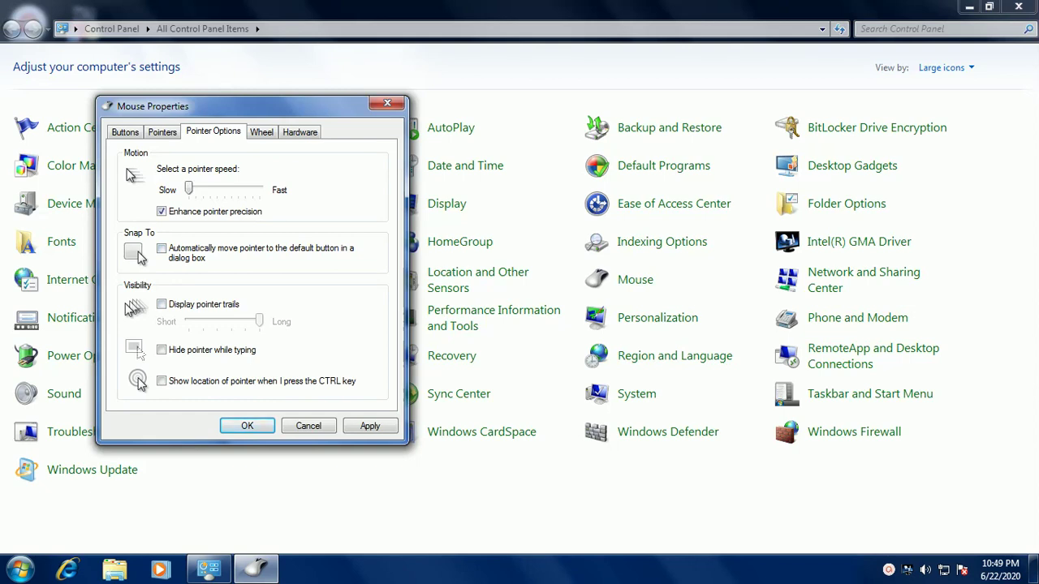
pyautogui.press('Right')
pyautogui.press('Right')
pyautogui.press('Right')
pyautogui.press('Right')
pyautogui.press('Right')
pyautogui.press('Right')
pyautogui.press('Right')
pyautogui.press('Right')
pyautogui.press('Right')
pyautogui.press('Right')
pyautogui.press('Right')
pyautogui.press('Right')
pyautogui.press('Right')
pyautogui.press('Right')
pyautogui.press('Right')
pyautogui.press('Right')
pyautogui.press('Right')
# Step: Try the options for displaying pointer trails and hiding the pointer while typing
pyautogui.click(161, 303)
pyautogui.hotkey('alt', 'd')
pyautogui.hotkey('alt', 'h')
# Step: Review the wheel settings and the HID-compliant mouse's driver and details properties, and close both dialogs without applying changes
pyautogui.hotkey('ctrl', 'Tab')
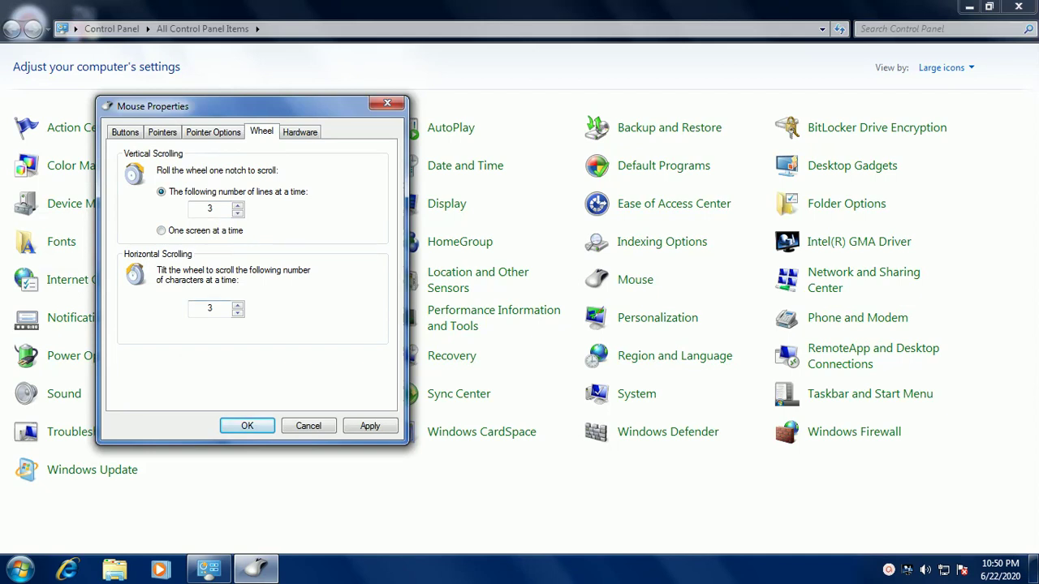
pyautogui.hotkey('ctrl', 'Tab')
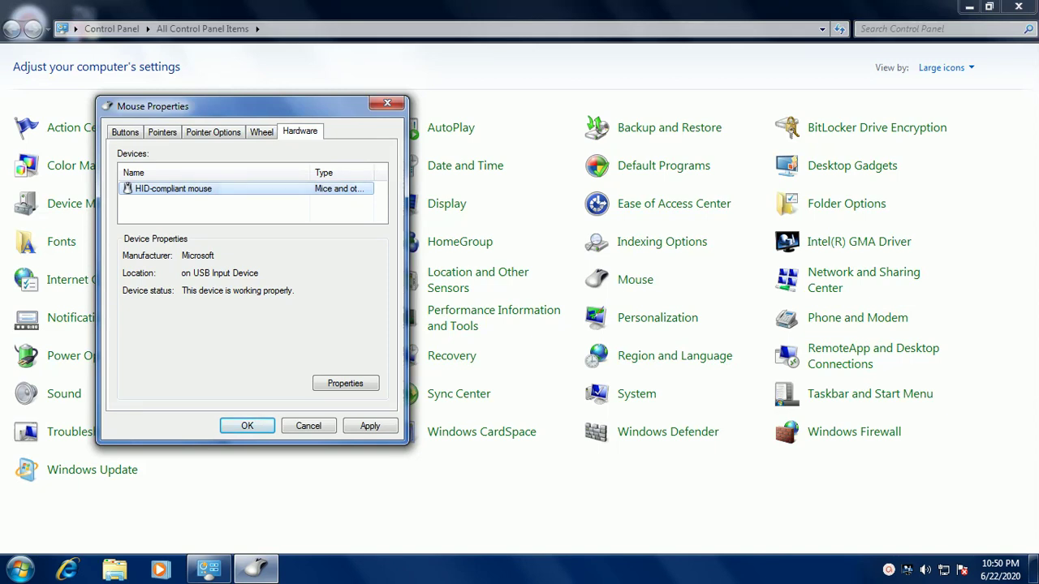
pyautogui.press('Return')
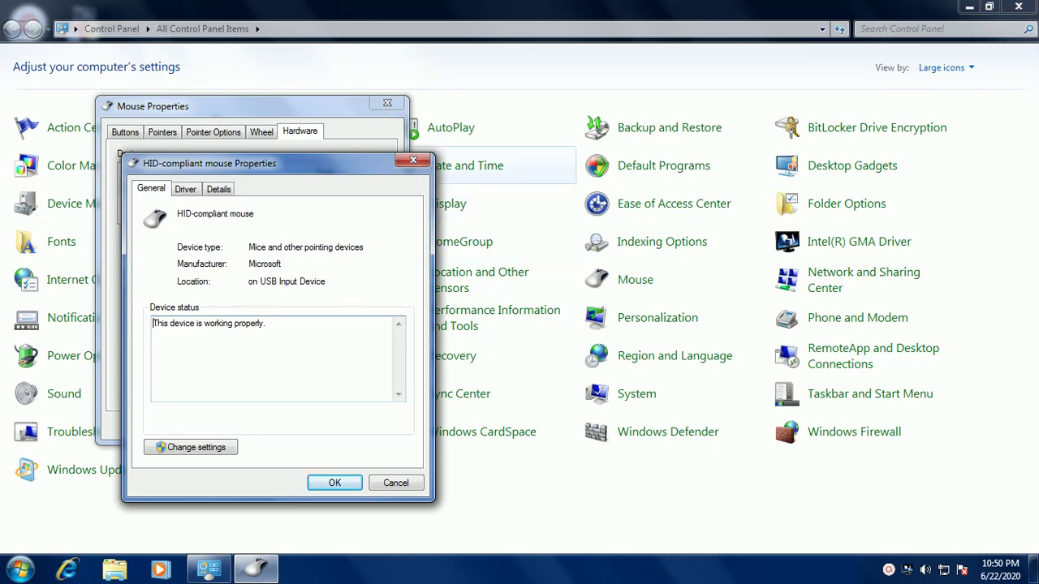
pyautogui.hotkey('ctrl', 'Tab')
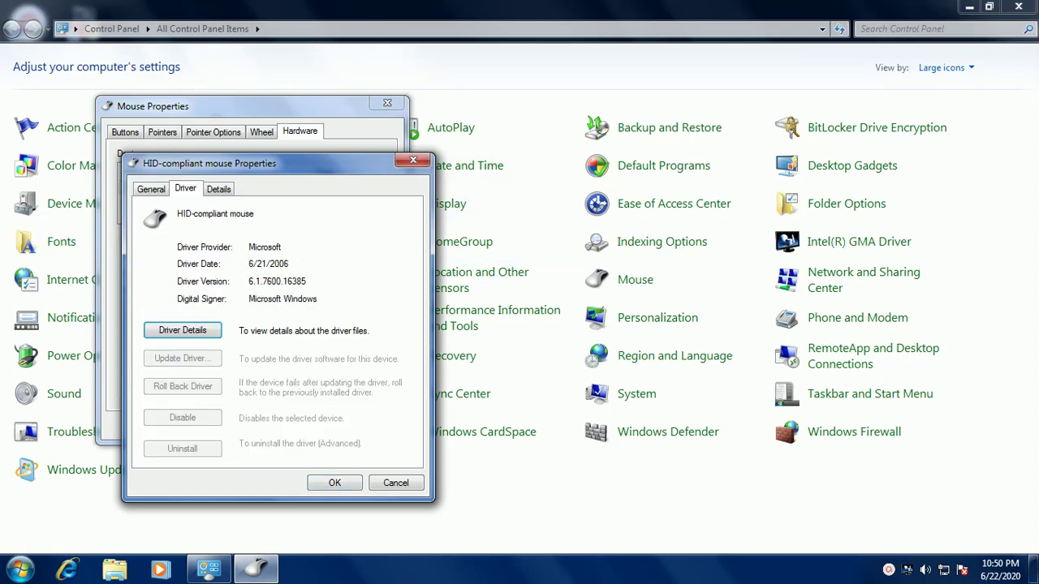
pyautogui.hotkey('ctrl', 'Tab')
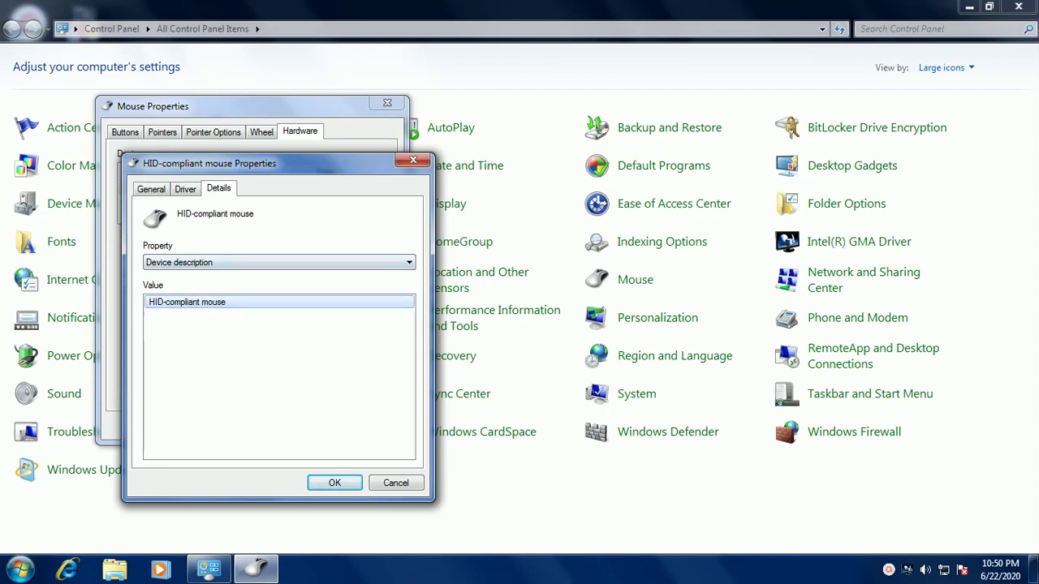
pyautogui.press('Escape')
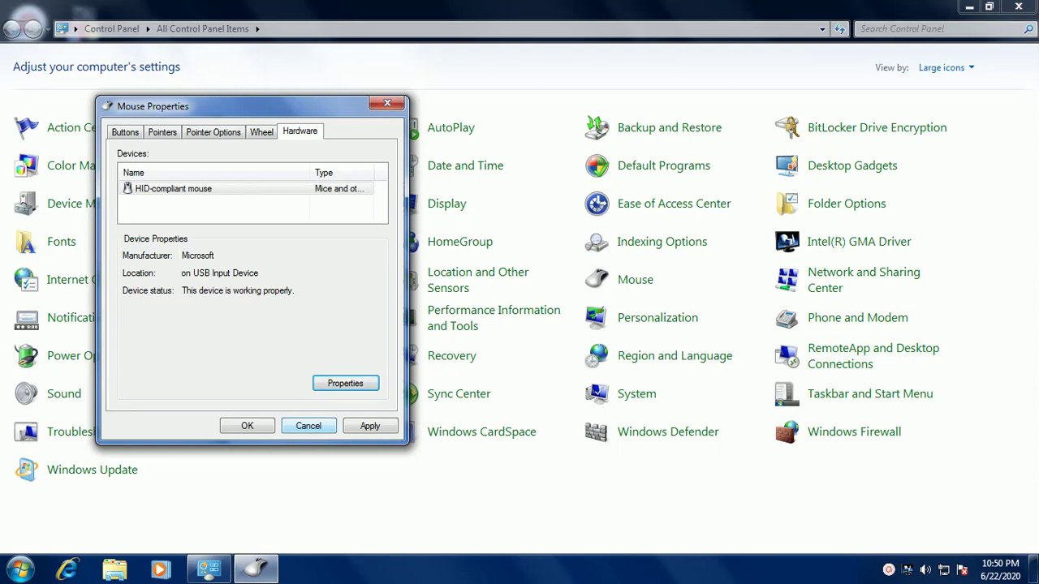
pyautogui.click(387, 103)
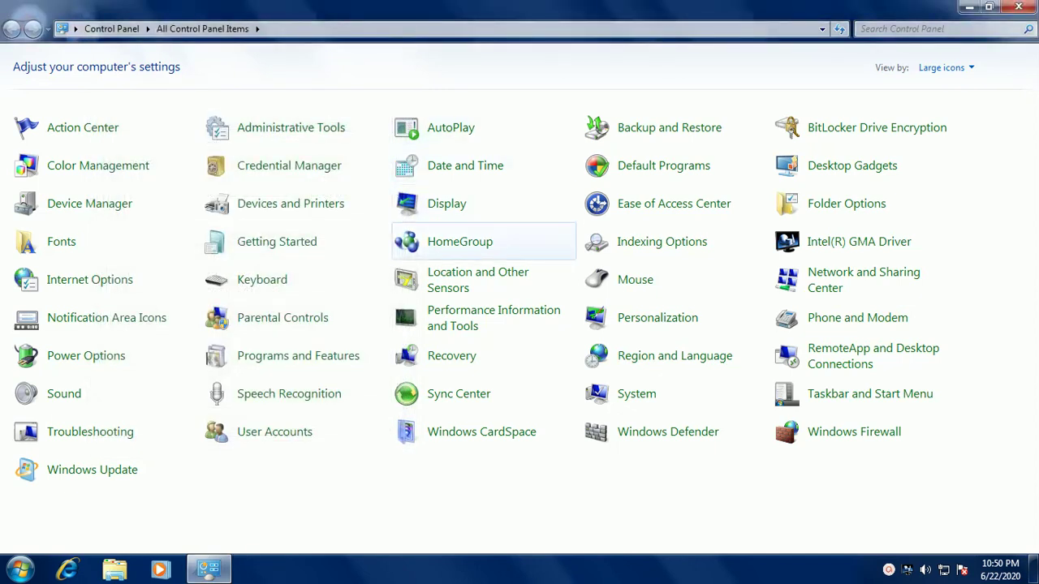